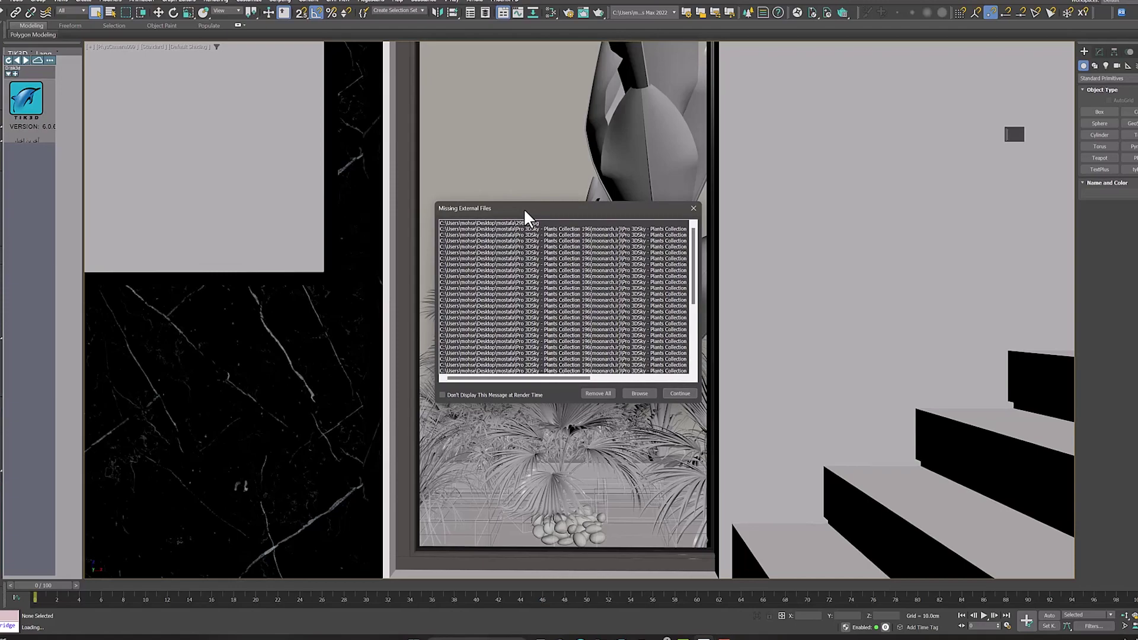
Step: Add D:\3d project as an External Files path in the project paths settings
{"action": "left_click_drag", "start_coordinate": [525, 216], "coordinate": [517, 260]}
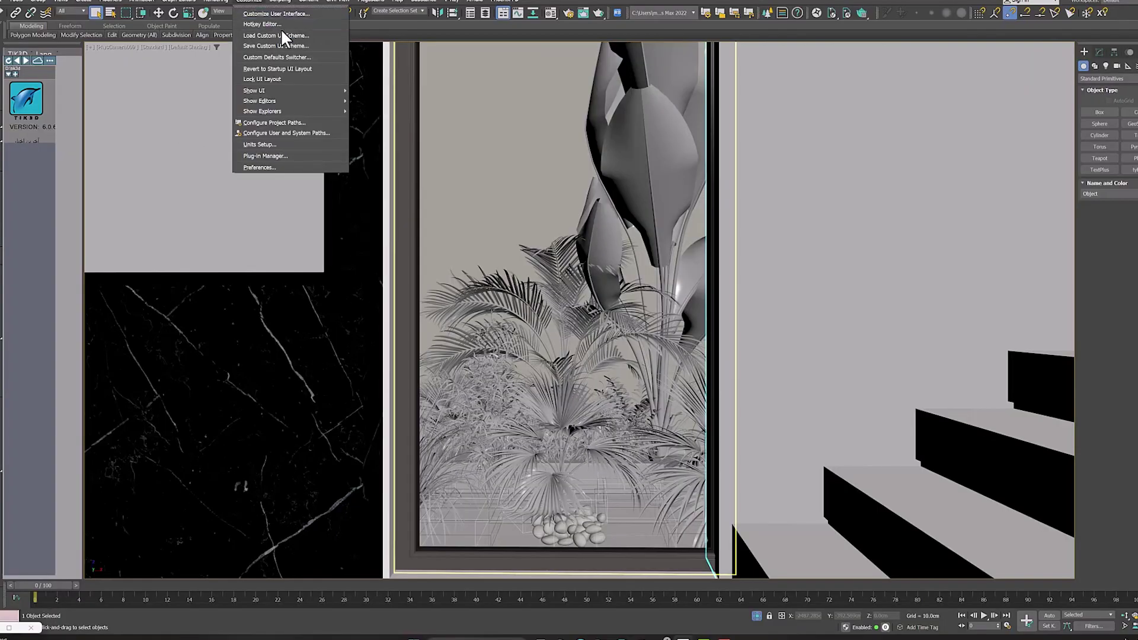
{"action": "left_click", "coordinate": [290, 123]}
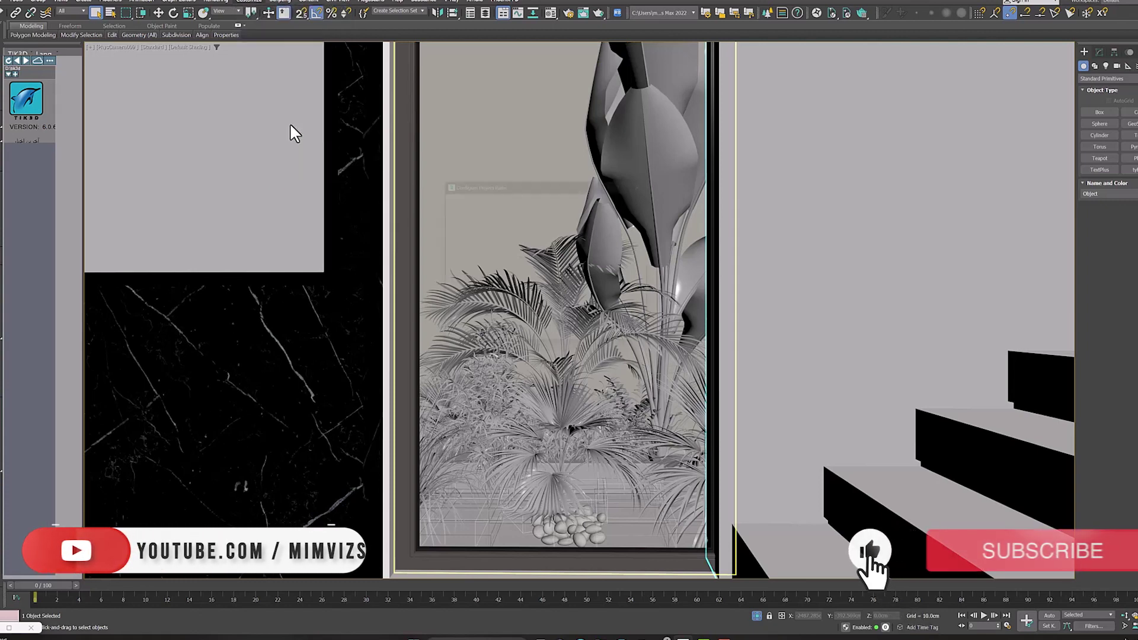
{"action": "left_click", "coordinate": [473, 188]}
{"action": "left_click", "coordinate": [635, 235]}
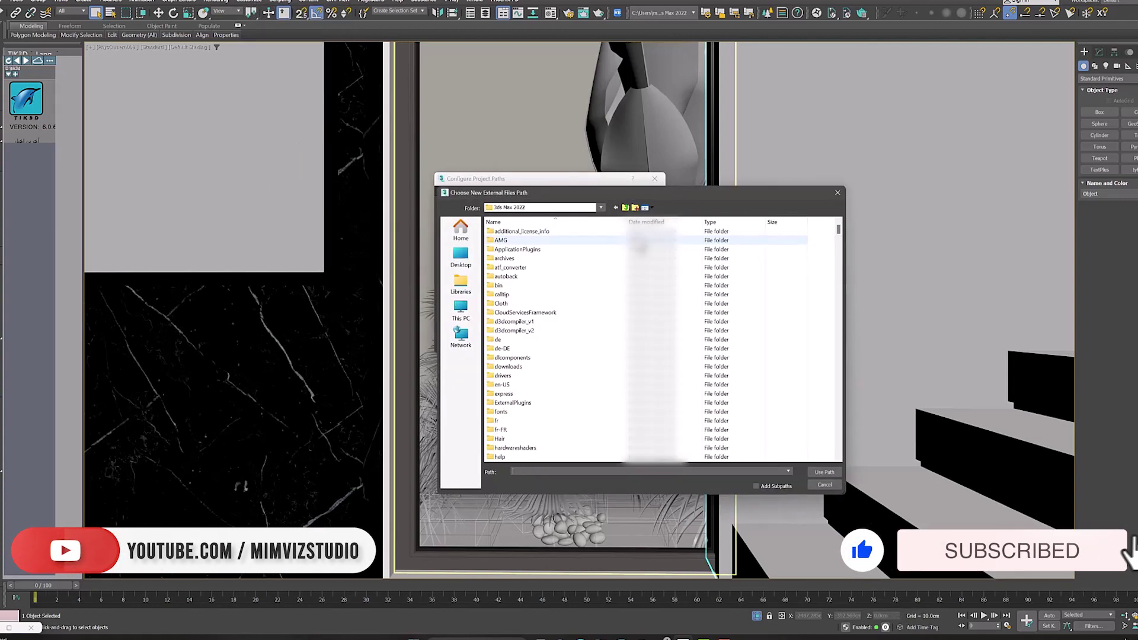
{"action": "left_click", "coordinate": [460, 309]}
{"action": "double_click", "coordinate": [613, 244]}
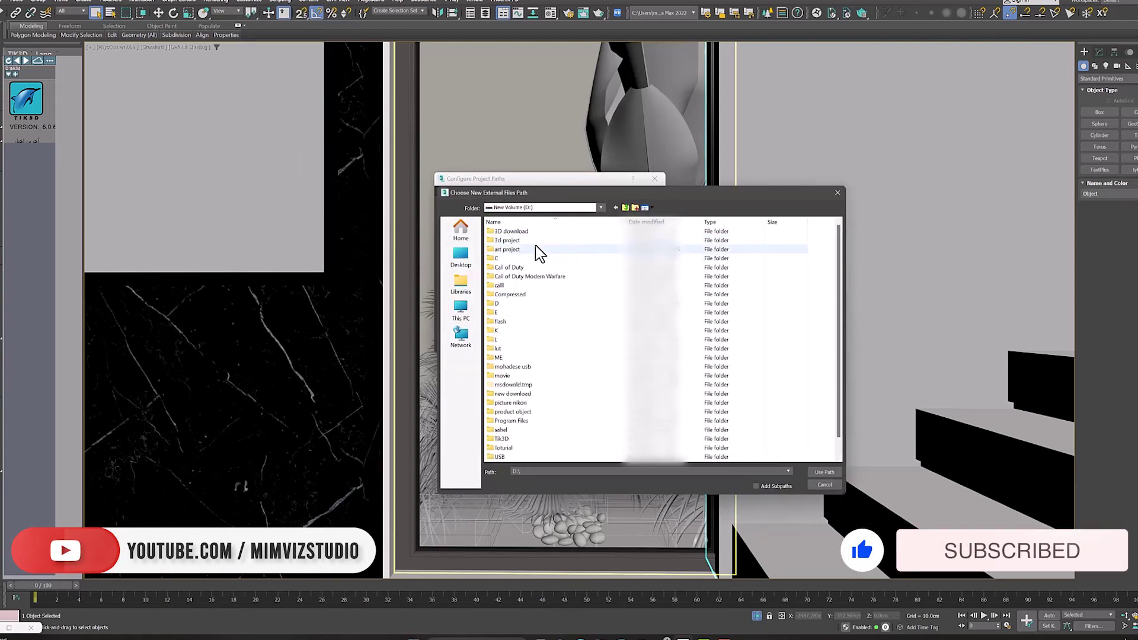
{"action": "double_click", "coordinate": [535, 241]}
{"action": "left_click", "coordinate": [823, 472]}
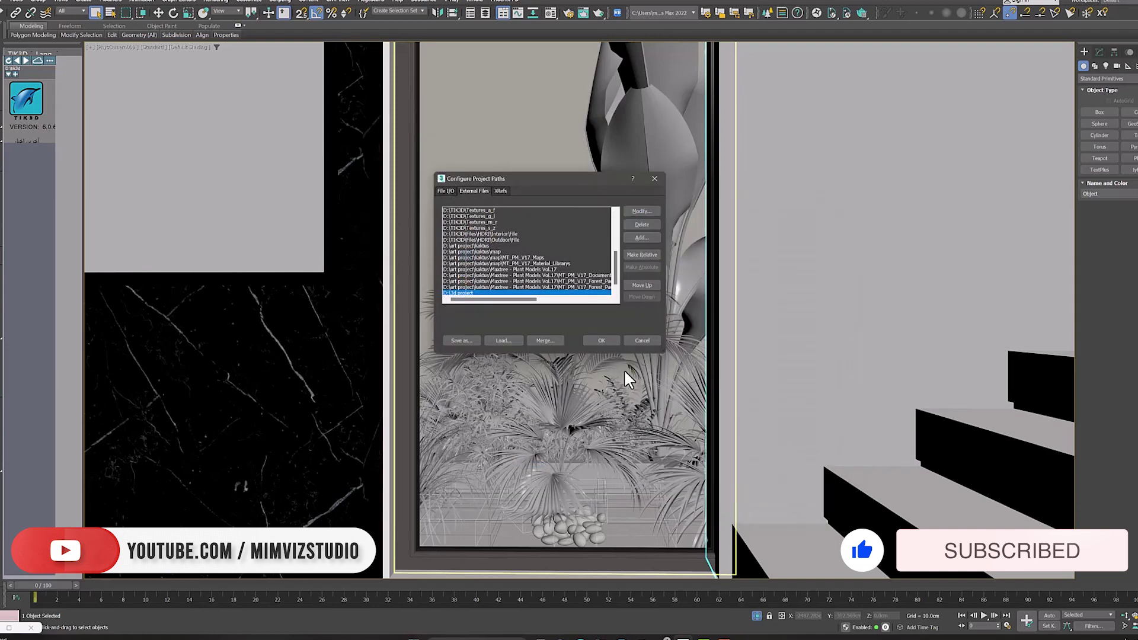
{"action": "left_click", "coordinate": [600, 342]}
Step: In Asset Tracking, select all banana leaf assets and set their path to the maps folder
{"action": "left_click", "coordinate": [3, 1]}
{"action": "left_click", "coordinate": [113, 195]}
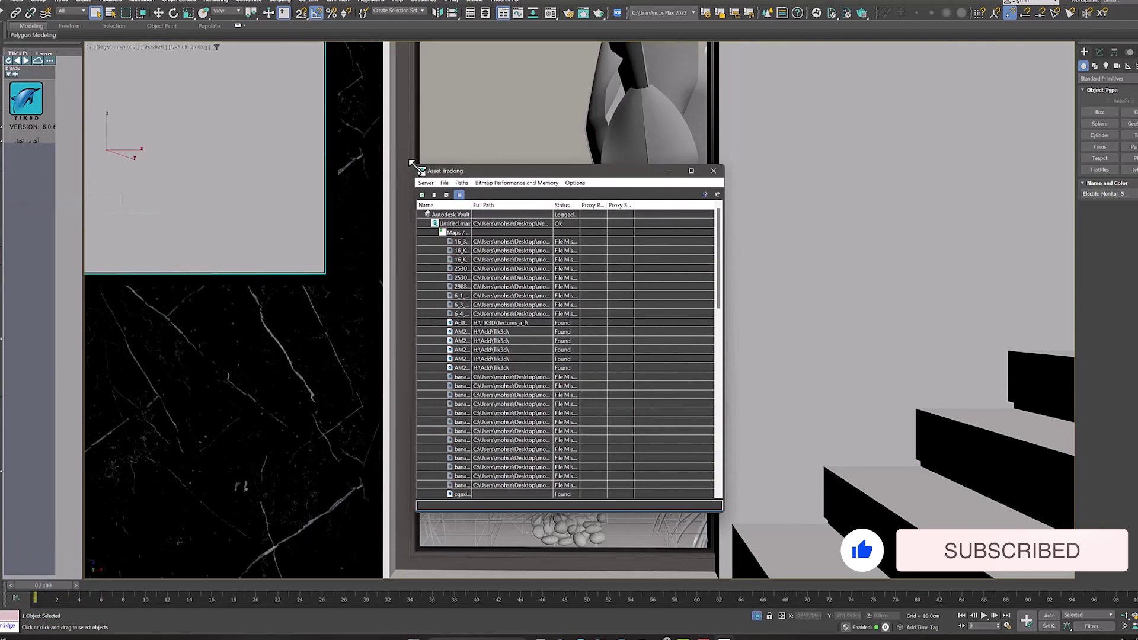
{"action": "left_click_drag", "start_coordinate": [413, 164], "coordinate": [414, 168]}
{"action": "scroll", "coordinate": [596, 415], "scroll_direction": "down", "scroll_amount": 2}
{"action": "left_click", "coordinate": [560, 326]}
{"action": "left_click", "coordinate": [560, 434], "text": "shift"}
{"action": "left_click", "coordinate": [463, 186]}
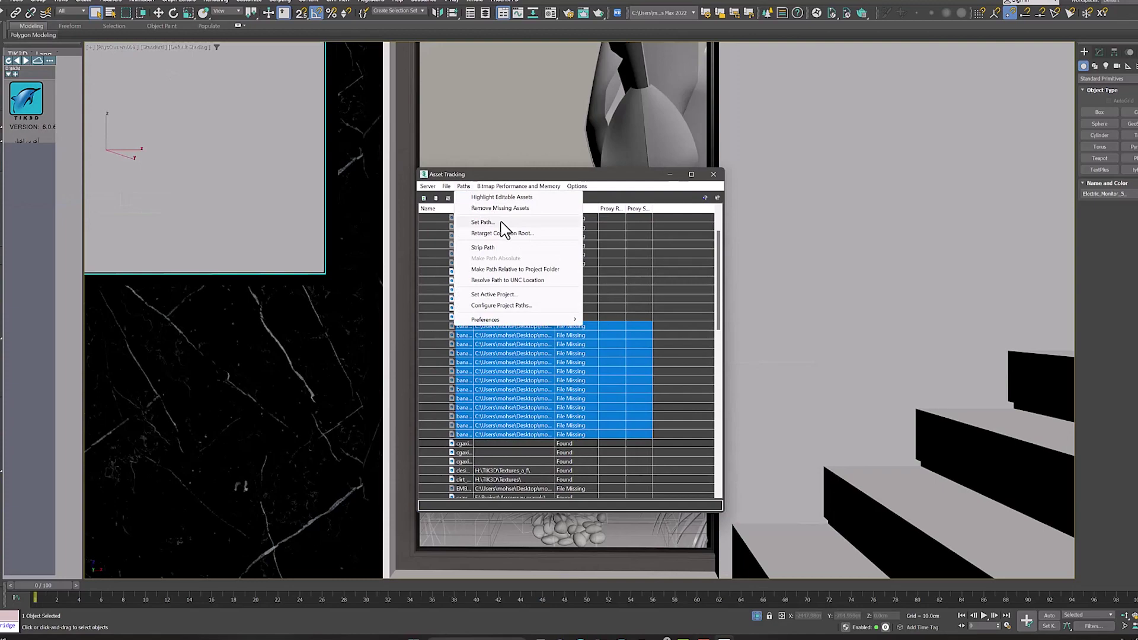
{"action": "left_click", "coordinate": [482, 222]}
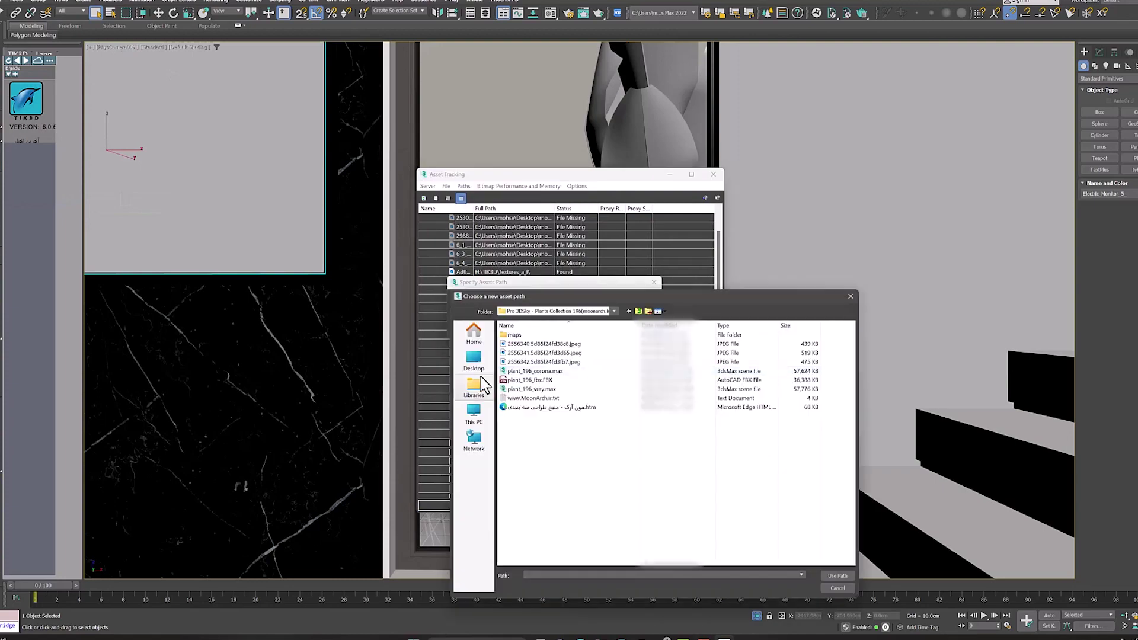
{"action": "left_click", "coordinate": [835, 575]}
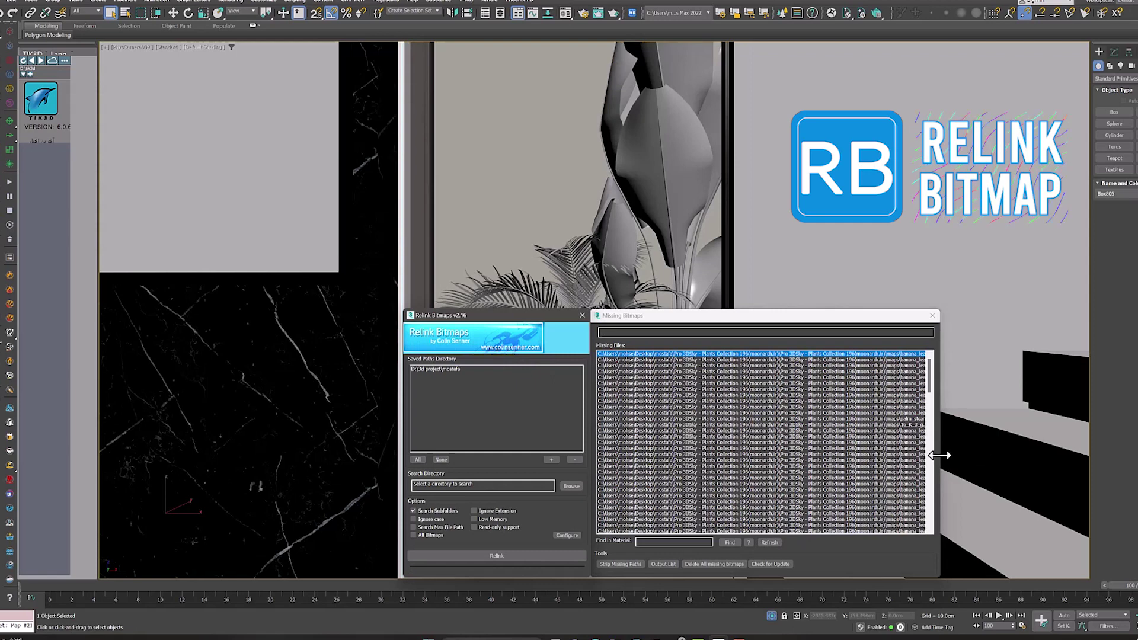
Step: Widen the missing files list, pick banana_leaf_2_dif.jpg, and add D:\3d project as a saved search path
{"action": "left_click_drag", "start_coordinate": [941, 456], "coordinate": [1023, 441]}
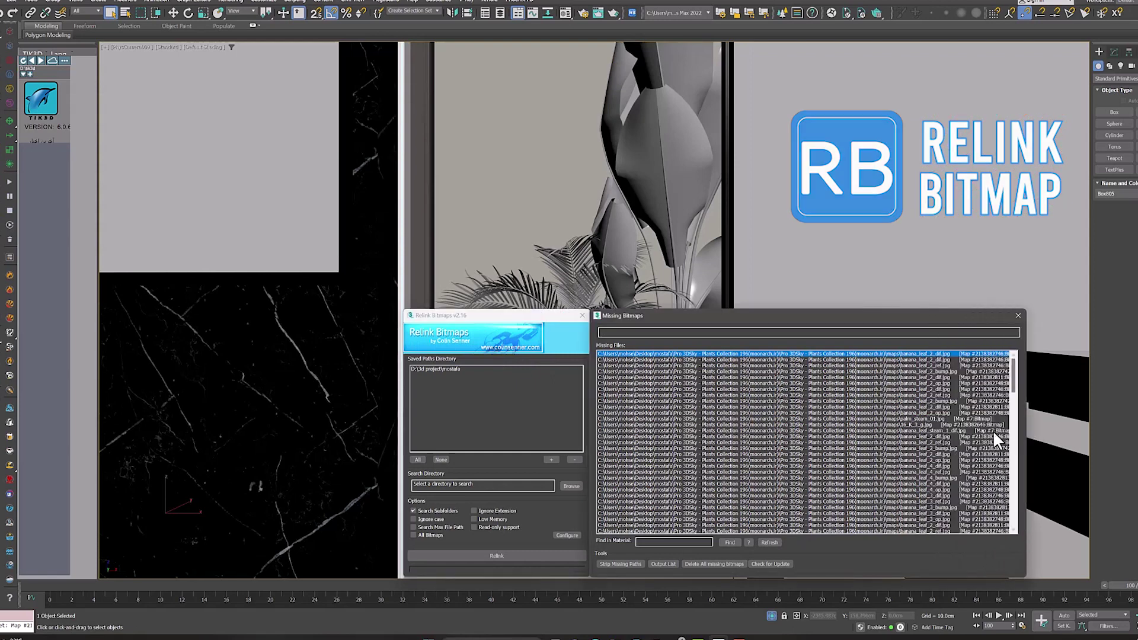
{"action": "left_click", "coordinate": [930, 436]}
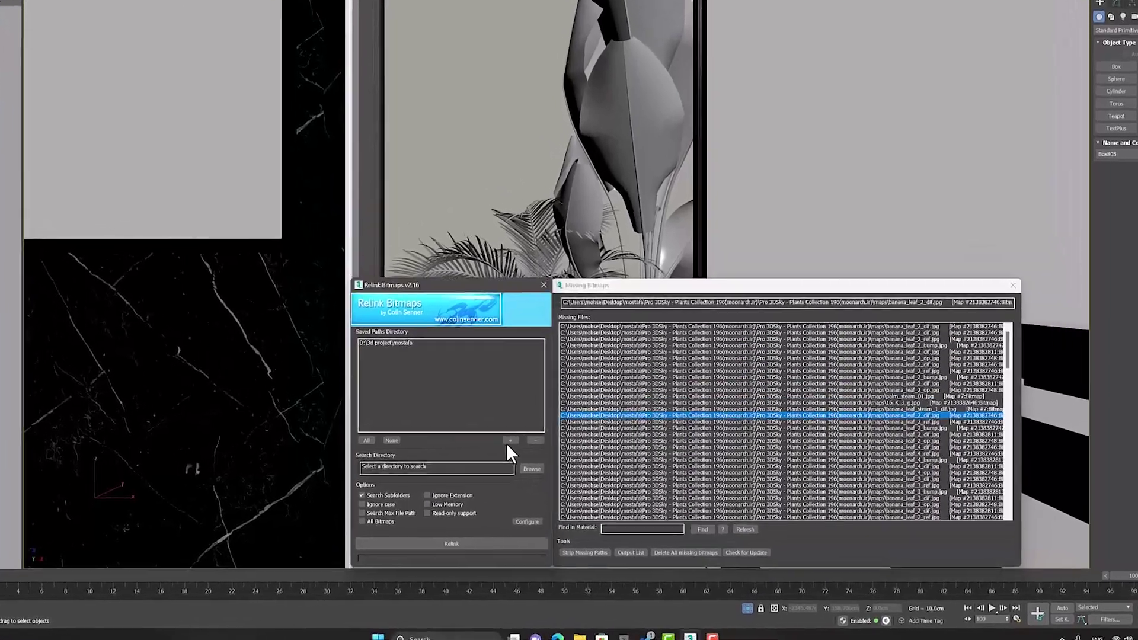
{"action": "left_click", "coordinate": [551, 460]}
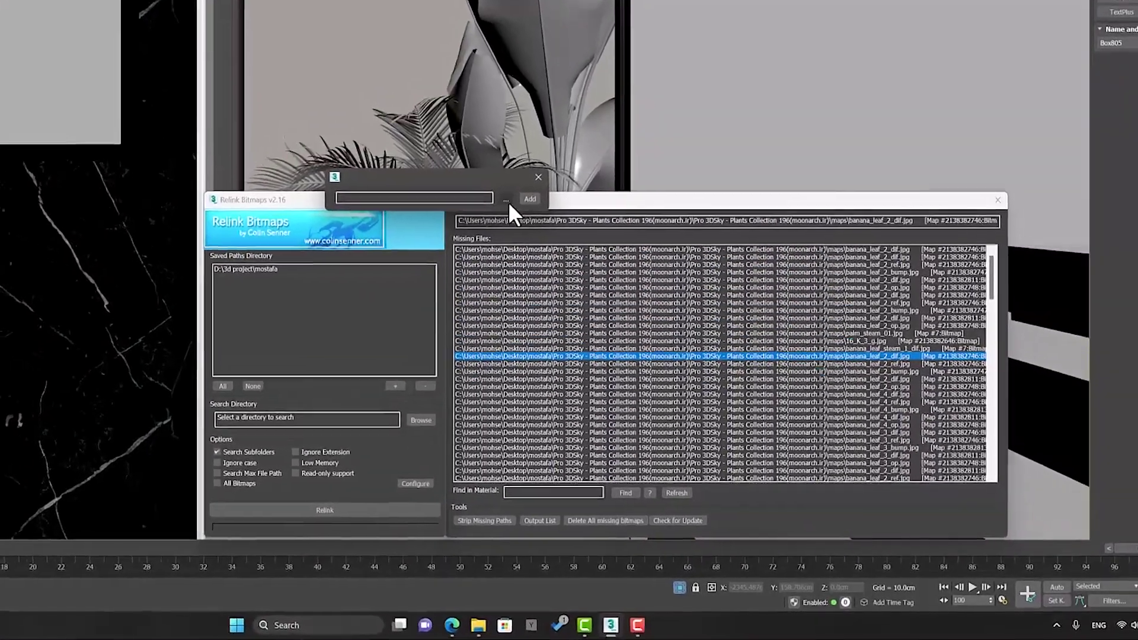
{"action": "left_click", "coordinate": [567, 255]}
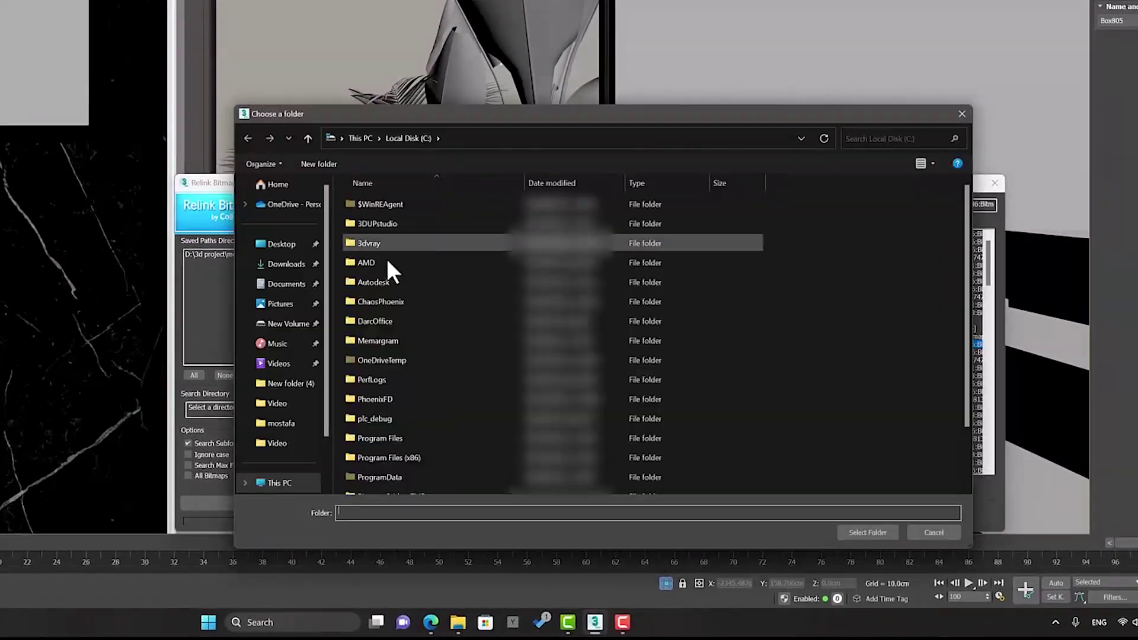
{"action": "scroll", "coordinate": [290, 361], "scroll_direction": "down", "scroll_amount": 2}
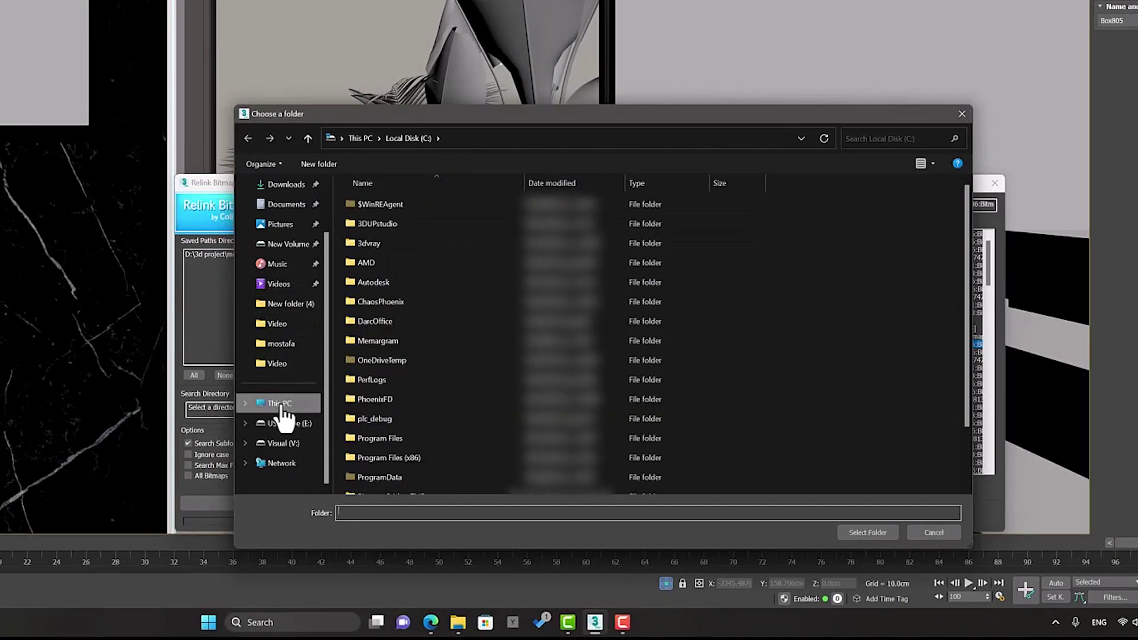
{"action": "left_click", "coordinate": [280, 403]}
{"action": "double_click", "coordinate": [564, 204]}
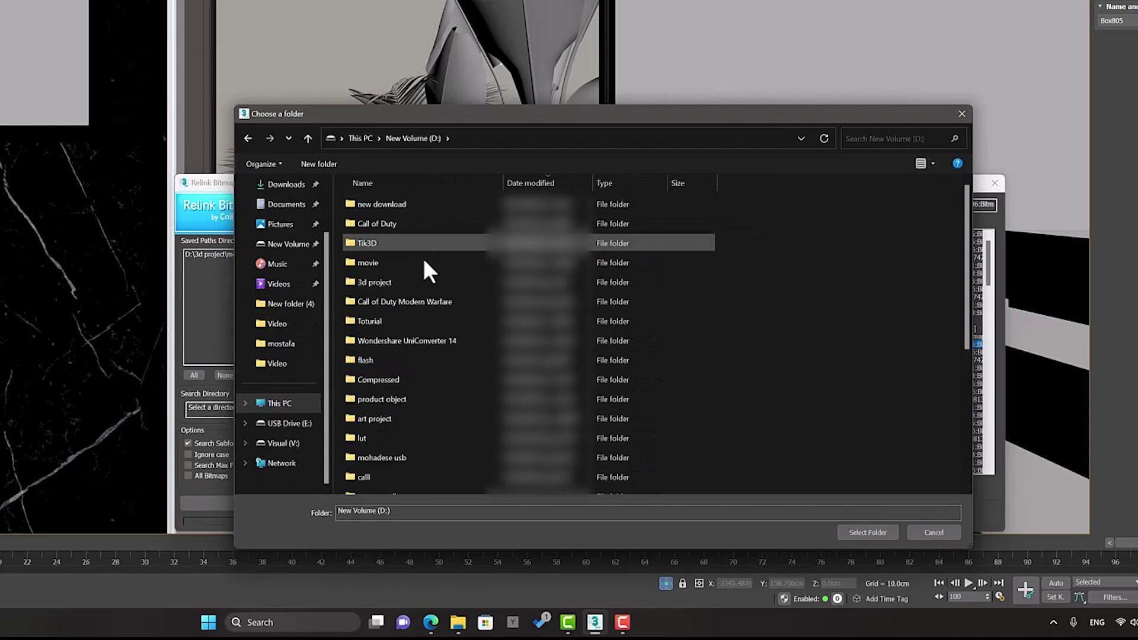
{"action": "left_click", "coordinate": [403, 279]}
{"action": "left_click", "coordinate": [862, 533]}
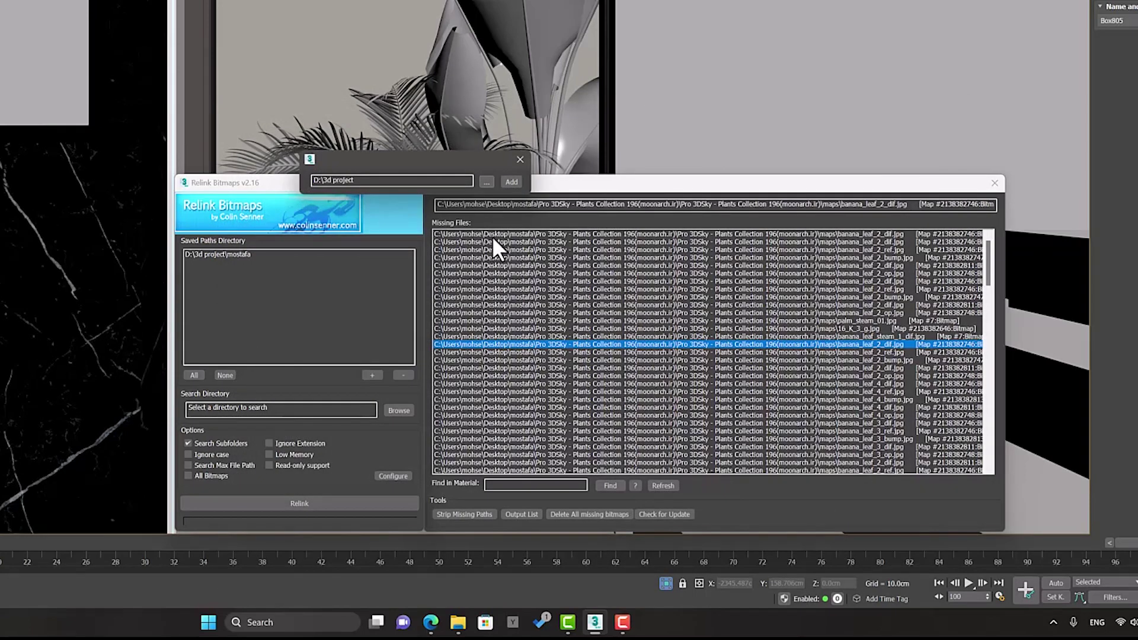
{"action": "left_click", "coordinate": [216, 263]}
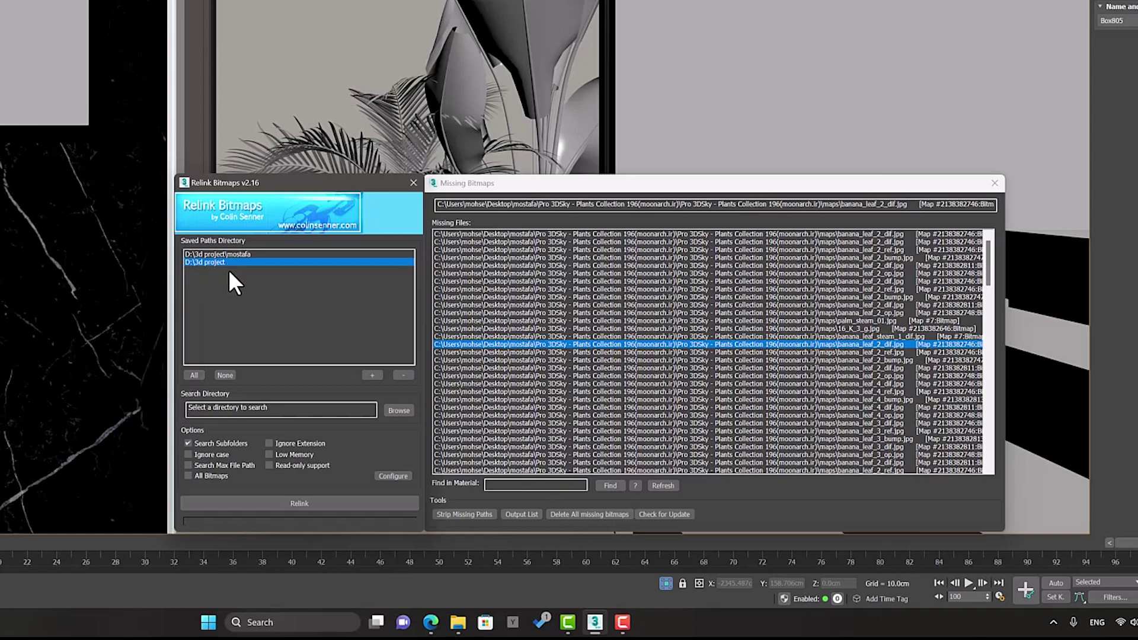
Step: Uncheck Low Memory and check Search Max File Path in the Relink Bitmaps options
{"action": "left_click_drag", "start_coordinate": [282, 190], "coordinate": [282, 187]}
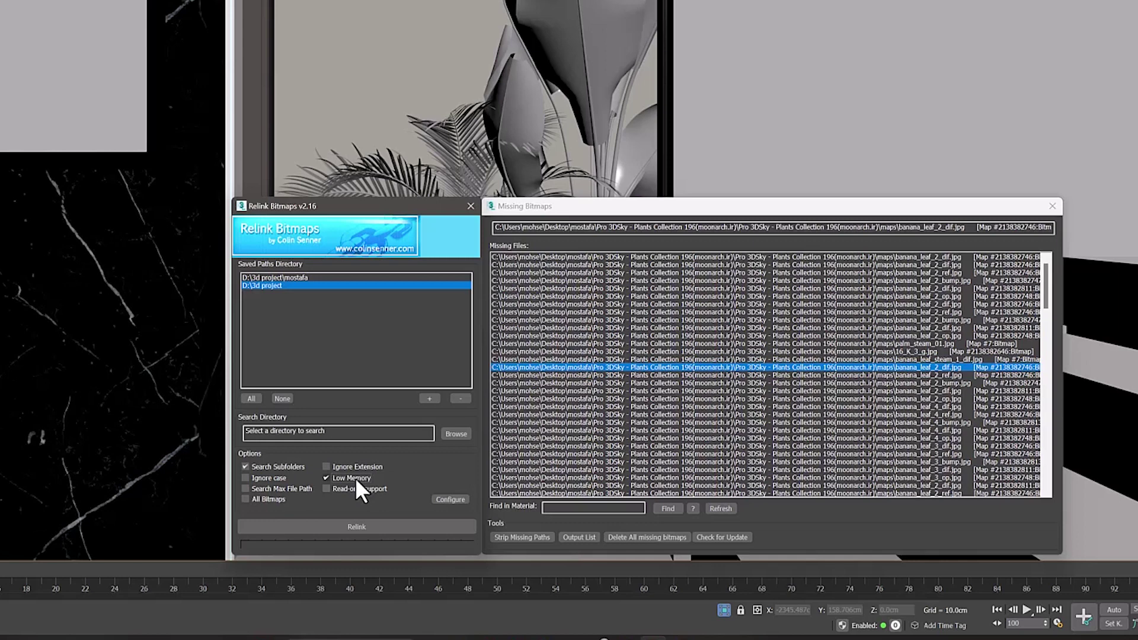
{"action": "left_click", "coordinate": [355, 477]}
{"action": "left_click", "coordinate": [288, 489]}
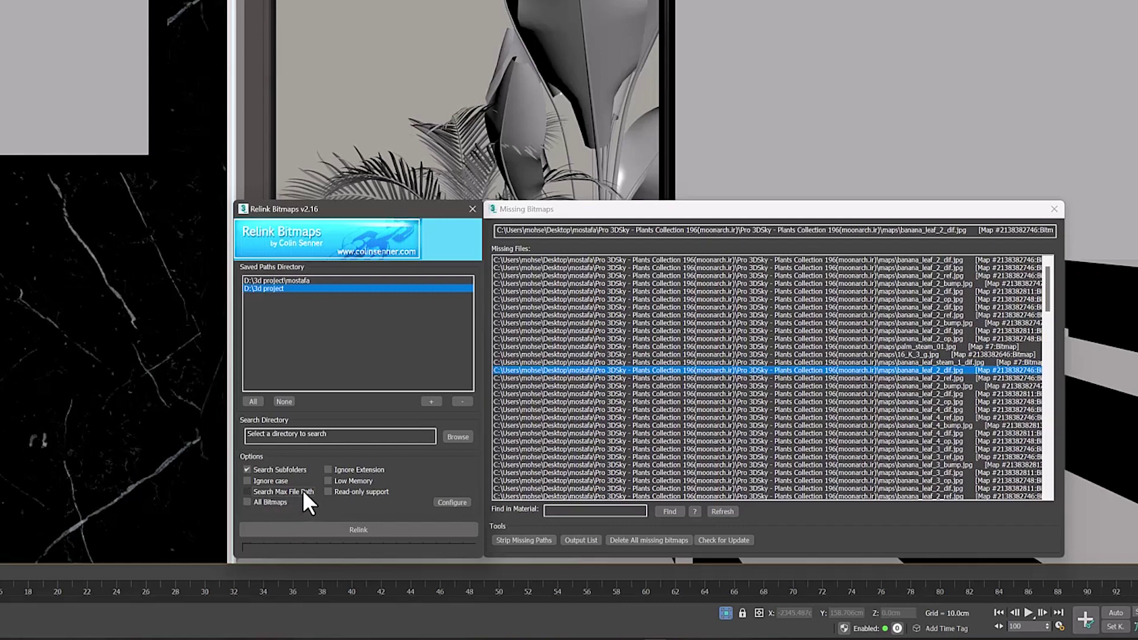
Step: Uncheck Search Max File Path and find the 62 materials that use banana_leaf_2_dif.jpg
{"action": "left_click", "coordinate": [308, 489]}
{"action": "left_click", "coordinate": [675, 371]}
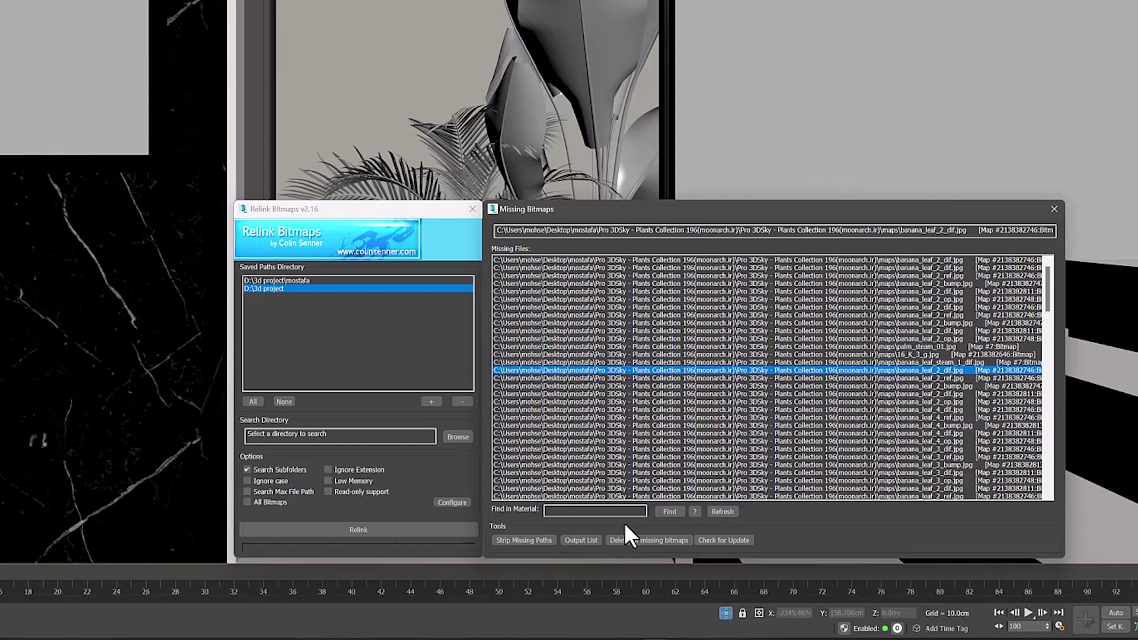
{"action": "left_click", "coordinate": [667, 512]}
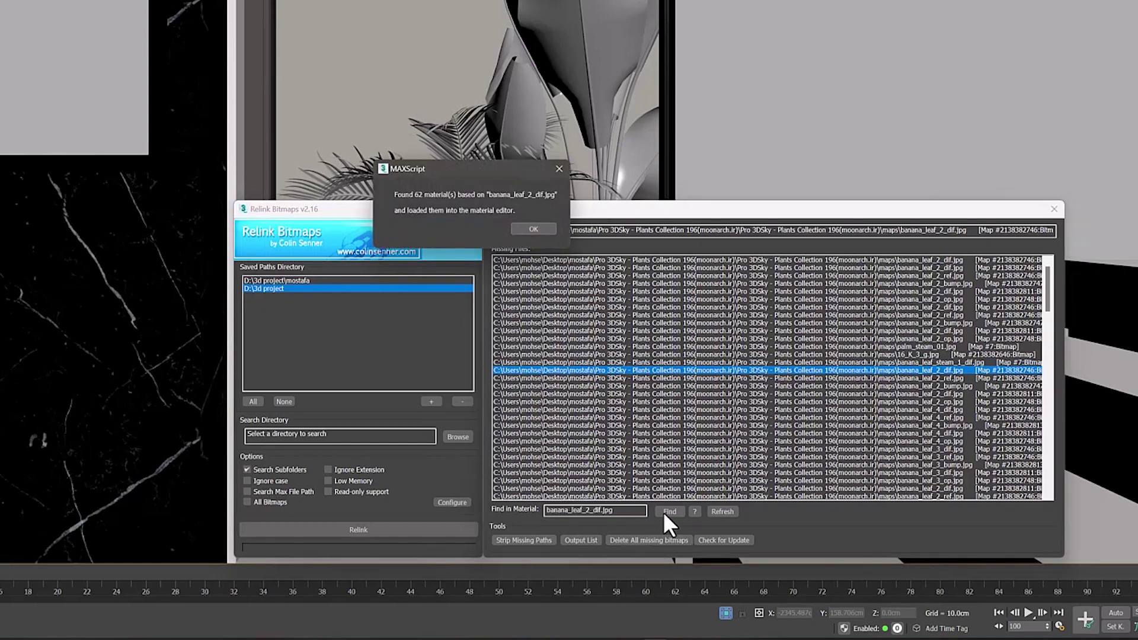
{"action": "left_click", "coordinate": [533, 230]}
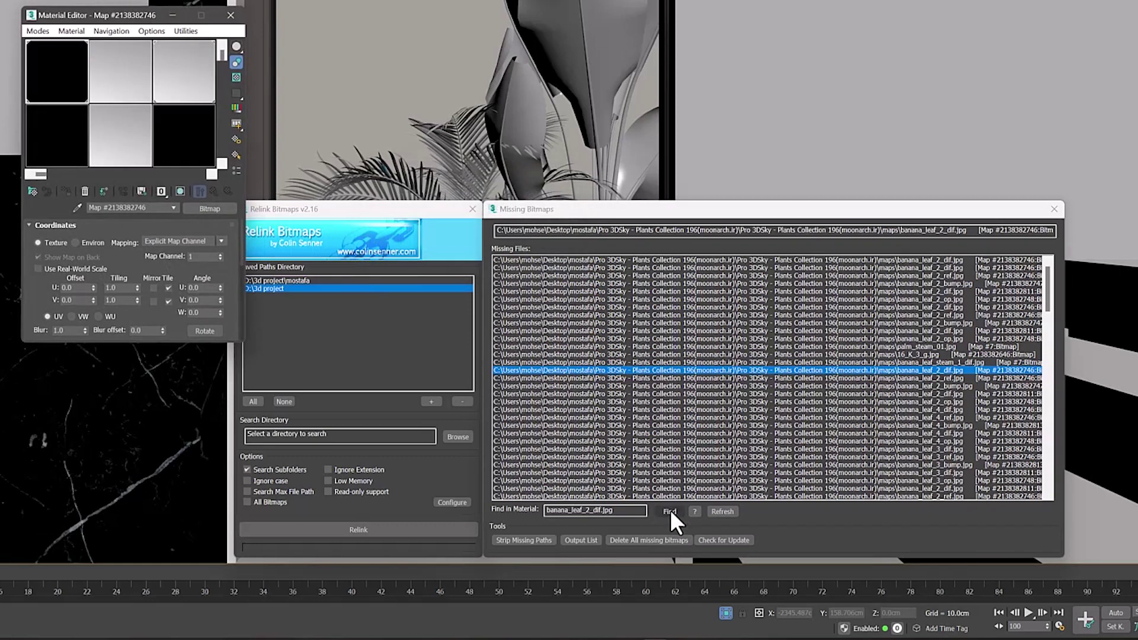
Step: Use Select by Material to select the banana leaf plant objects, then close the Material Editor
{"action": "left_click_drag", "start_coordinate": [121, 16], "coordinate": [422, 168]}
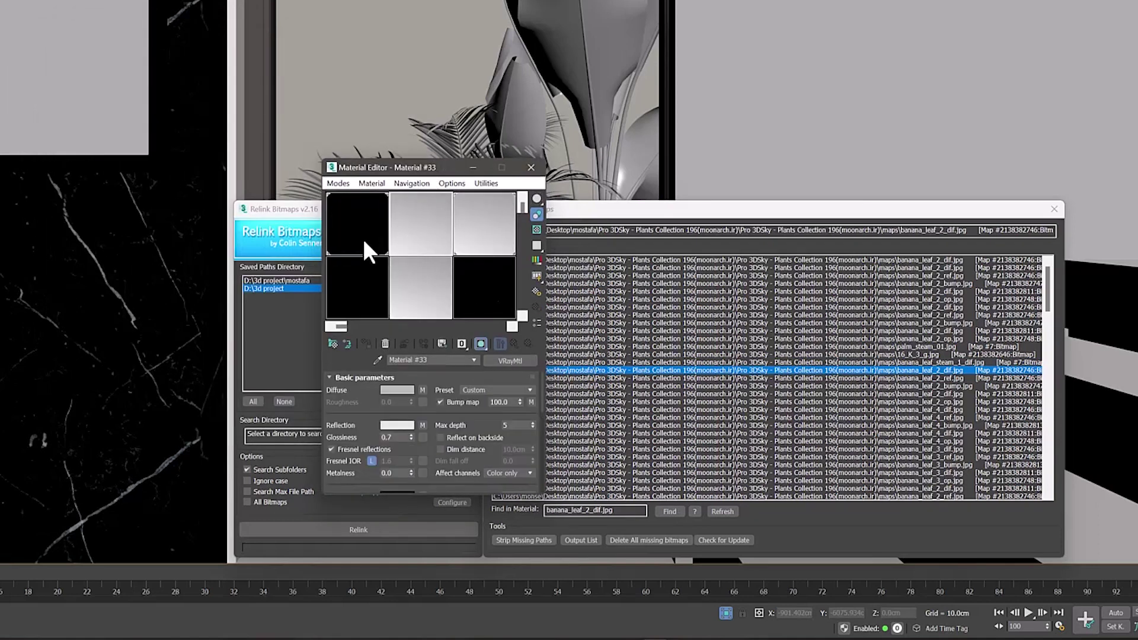
{"action": "left_click", "coordinate": [338, 184]}
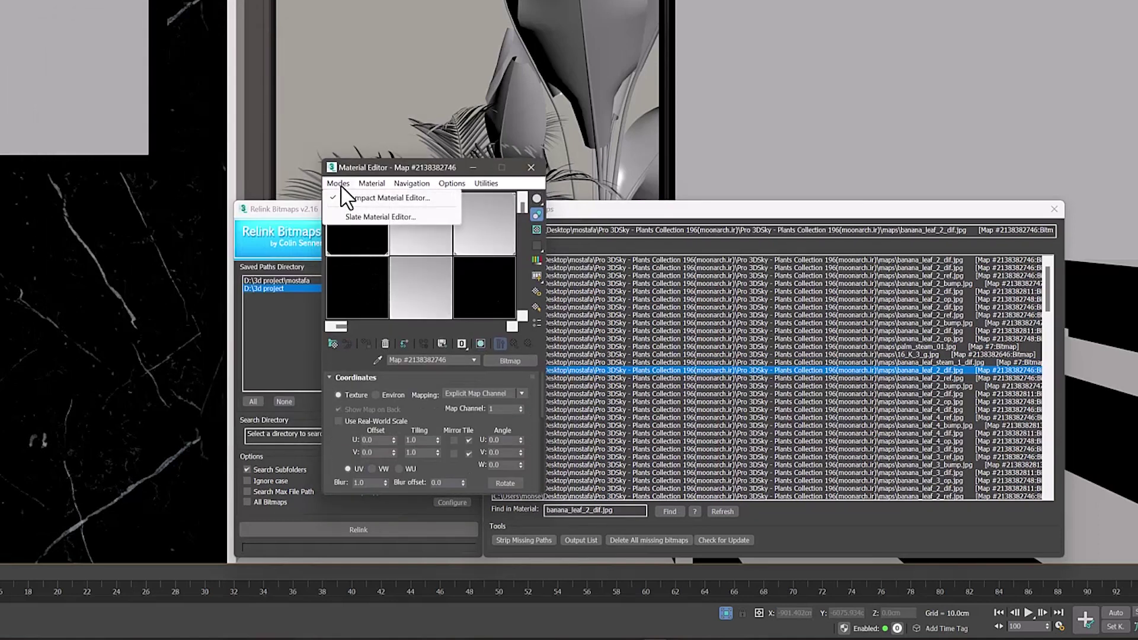
{"action": "left_click", "coordinate": [369, 182]}
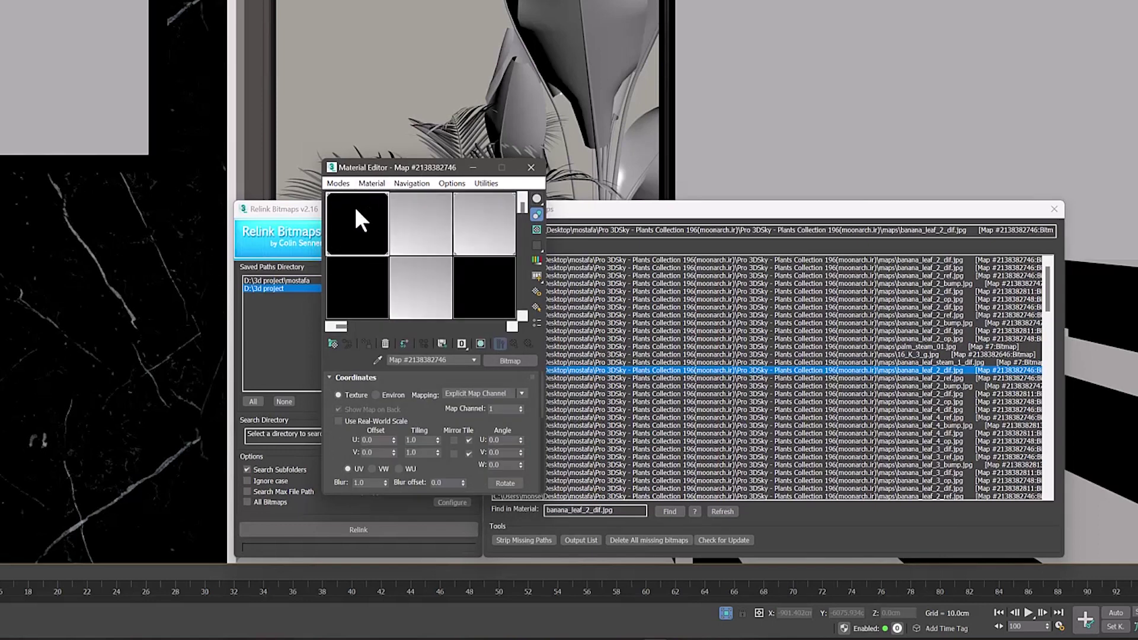
{"action": "left_click", "coordinate": [538, 308]}
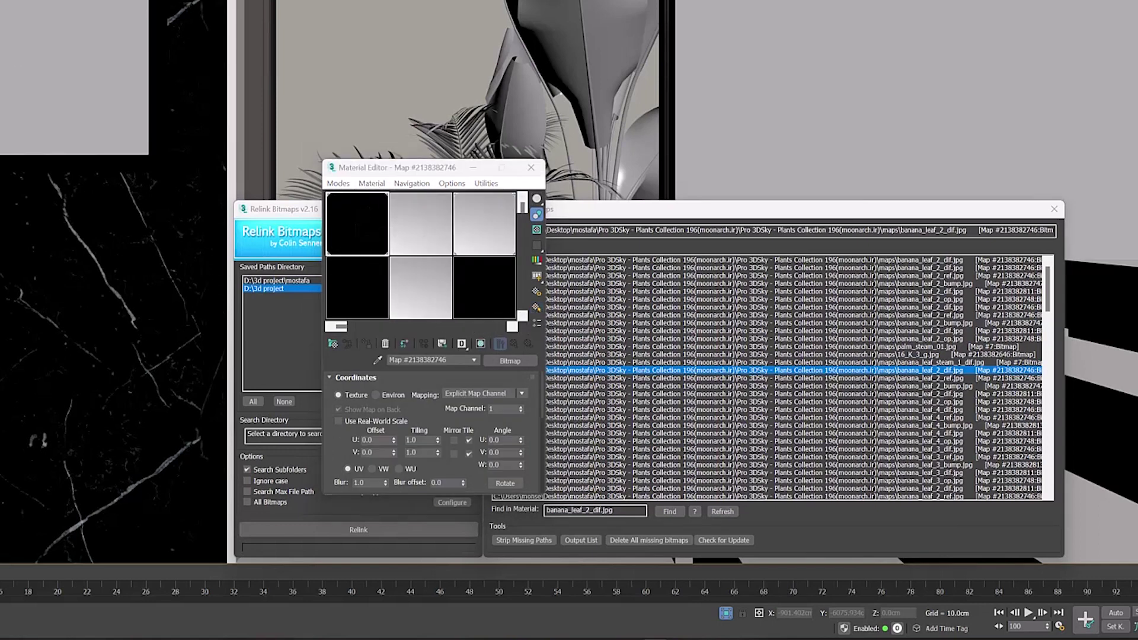
{"action": "left_click_drag", "start_coordinate": [231, 76], "coordinate": [176, 105]}
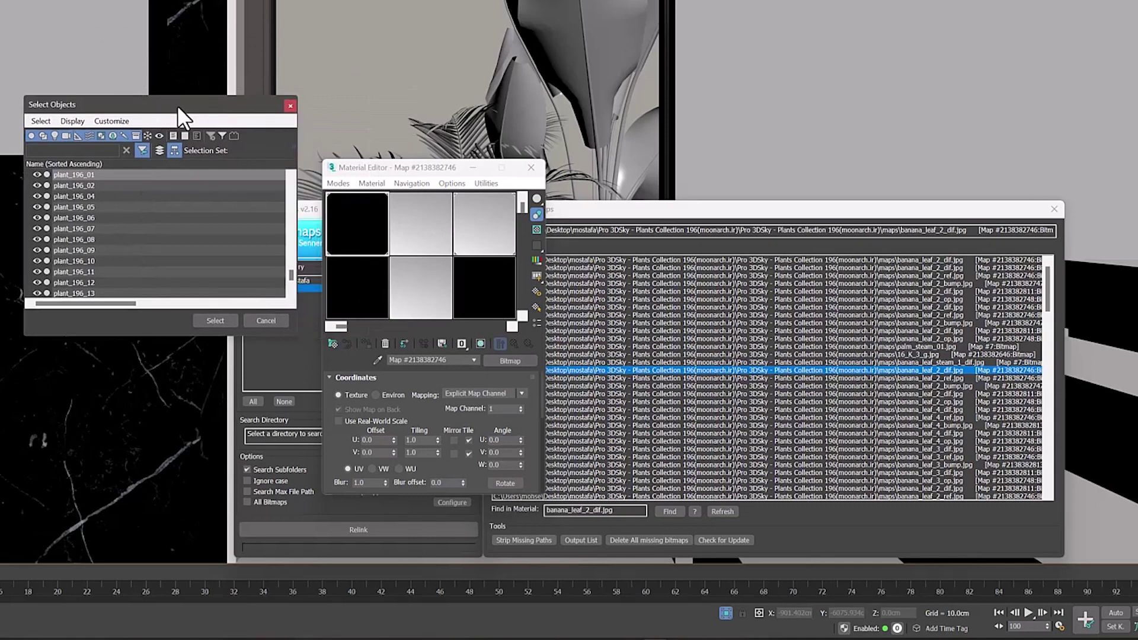
{"action": "left_click", "coordinate": [215, 320]}
{"action": "left_click_drag", "start_coordinate": [416, 170], "coordinate": [358, 195]}
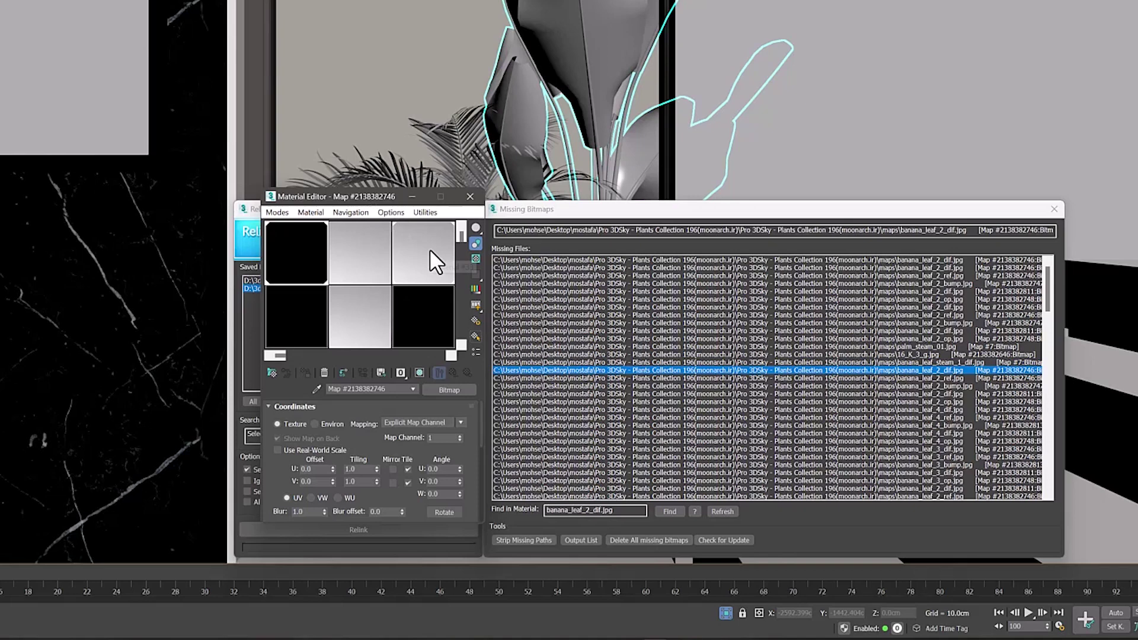
{"action": "left_click", "coordinate": [470, 196]}
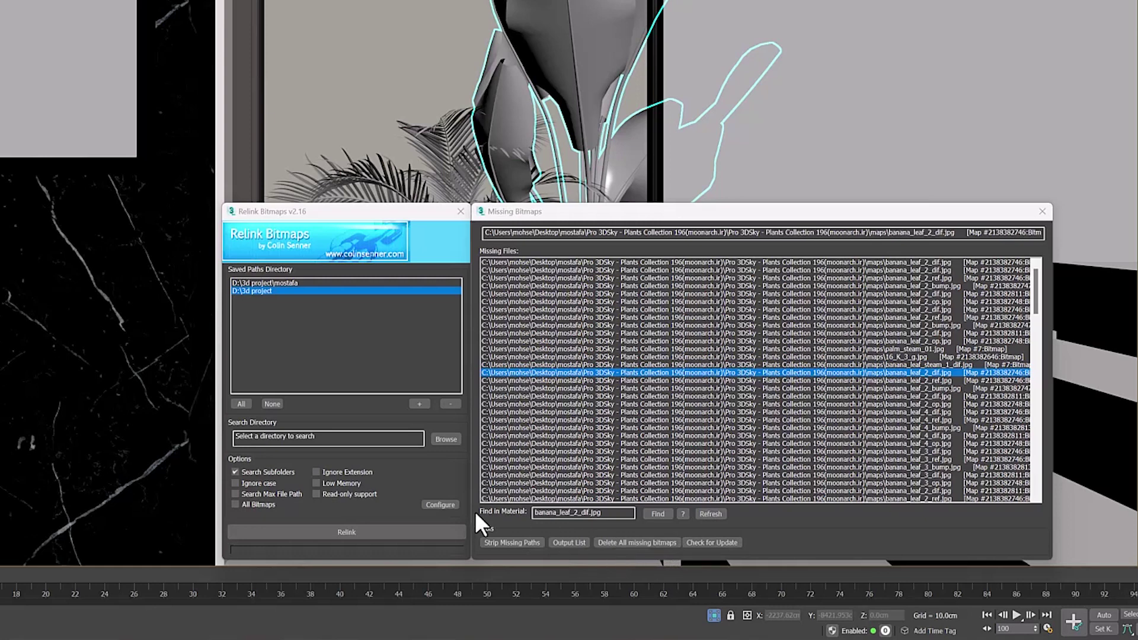
Step: Relink the missing plant textures from the saved paths and close the Relink Bitmaps windows
{"action": "left_click", "coordinate": [339, 531]}
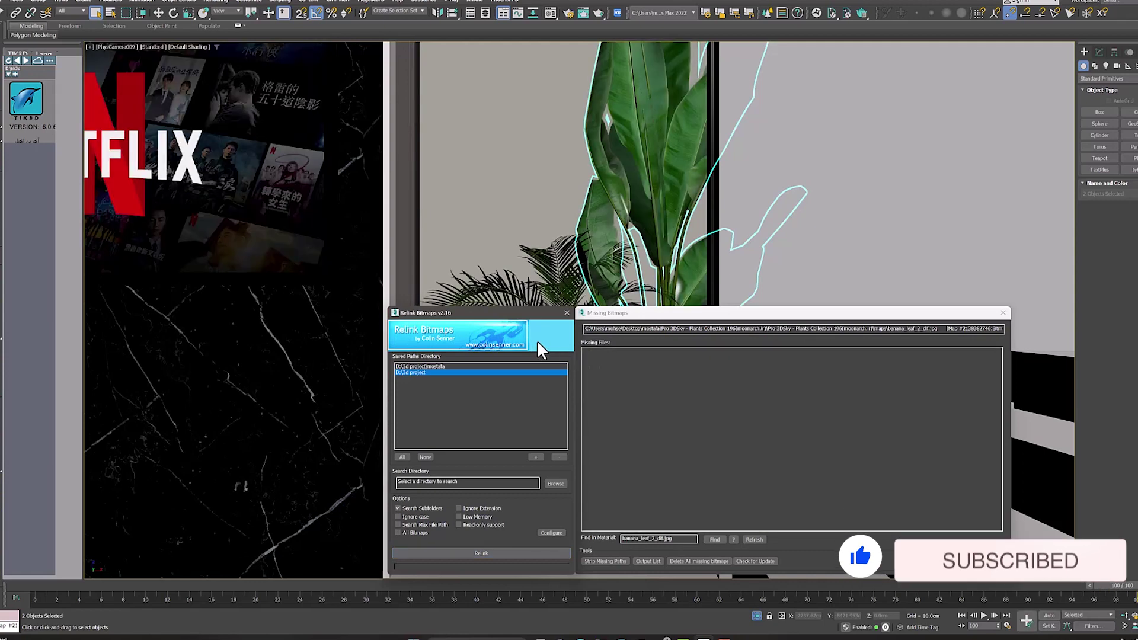
{"action": "left_click", "coordinate": [1003, 312]}
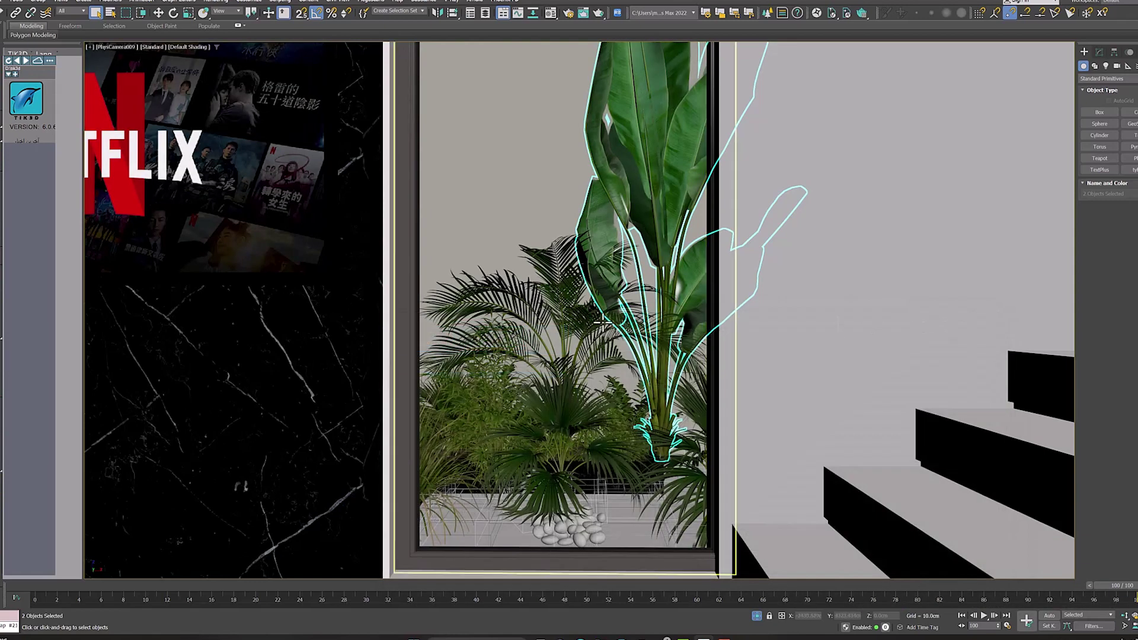